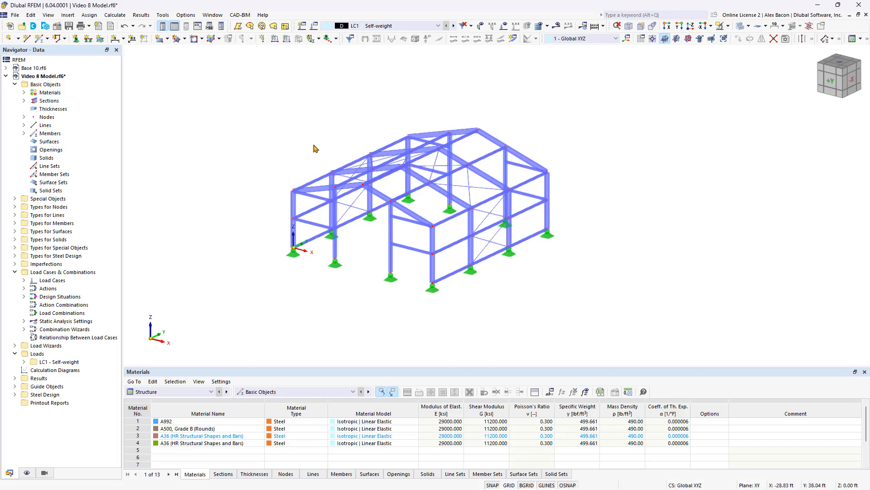
# Open the Self-weight load case LC1 for editing from the model's load cases
pyautogui.click(405, 26)
pyautogui.click(406, 26)
pyautogui.click(23, 280)
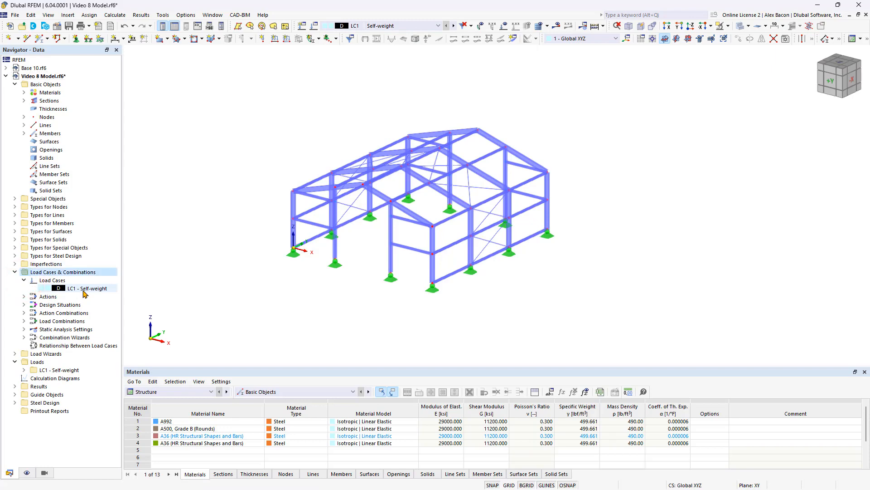
pyautogui.click(84, 290)
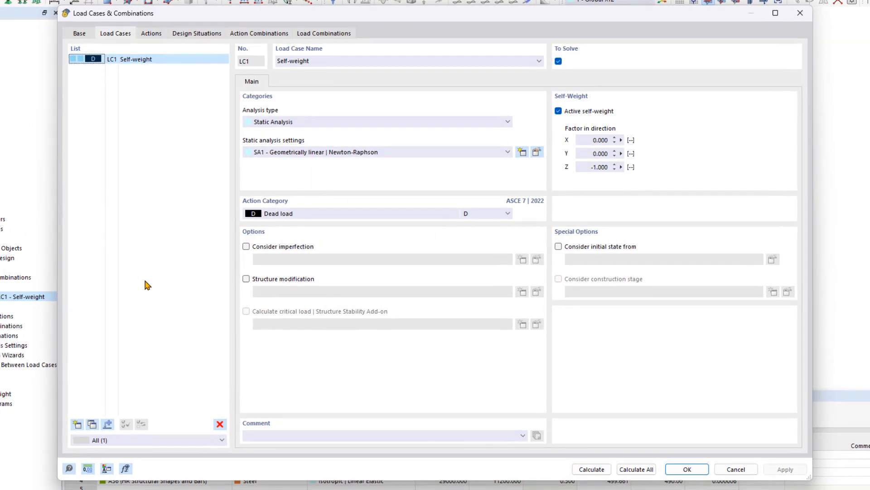
# Review the base settings for load case classification, including the available standard groups
pyautogui.click(81, 34)
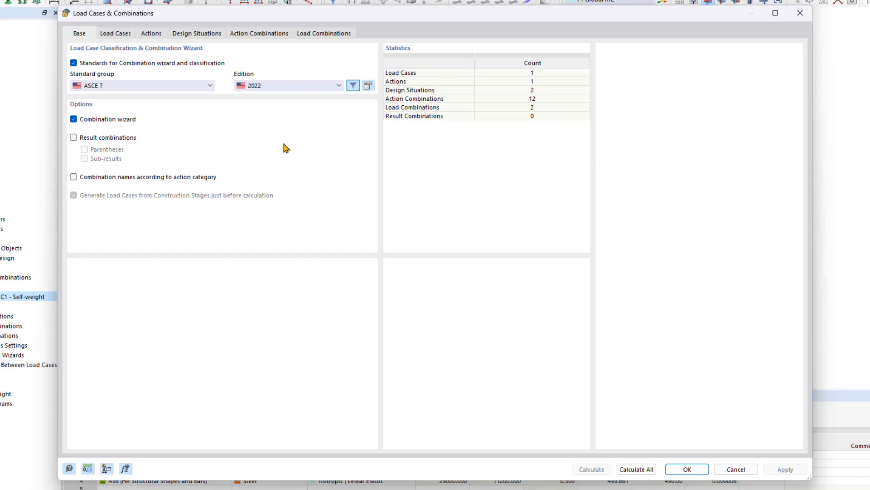
pyautogui.click(207, 91)
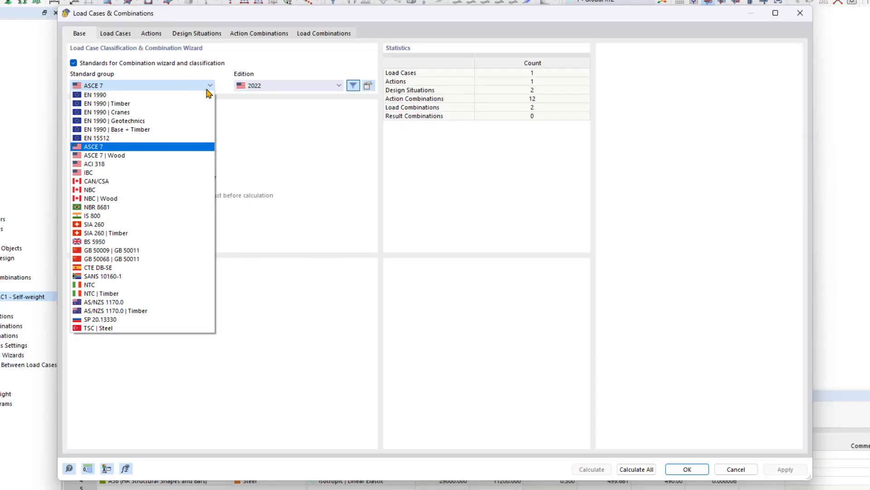
pyautogui.click(208, 92)
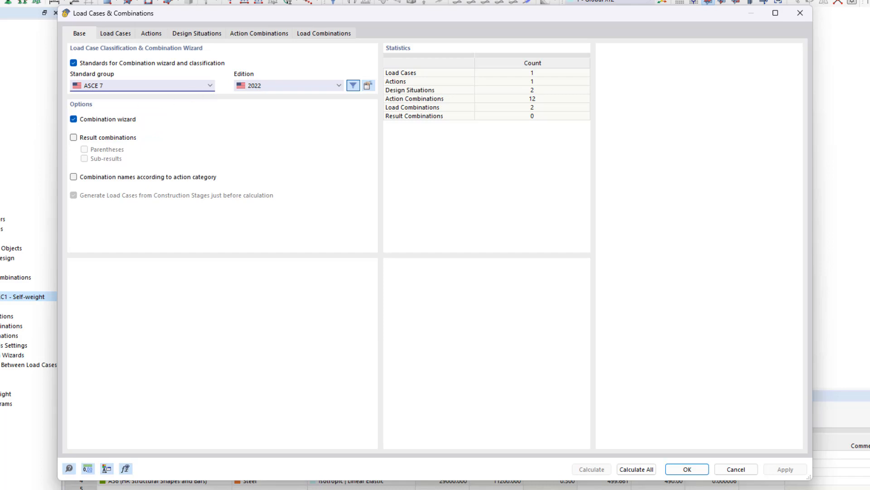
# Examine the static analysis settings available for the Self-weight load case and the detailed definition of SA1
pyautogui.click(120, 34)
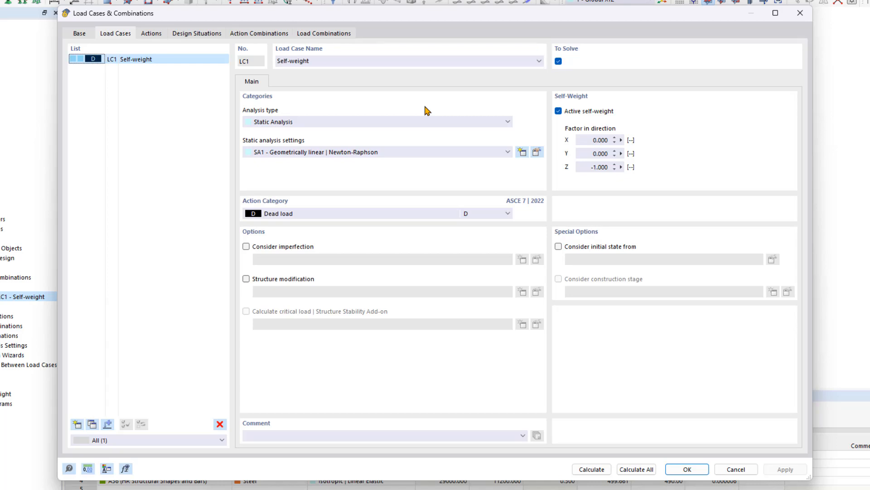
pyautogui.click(403, 61)
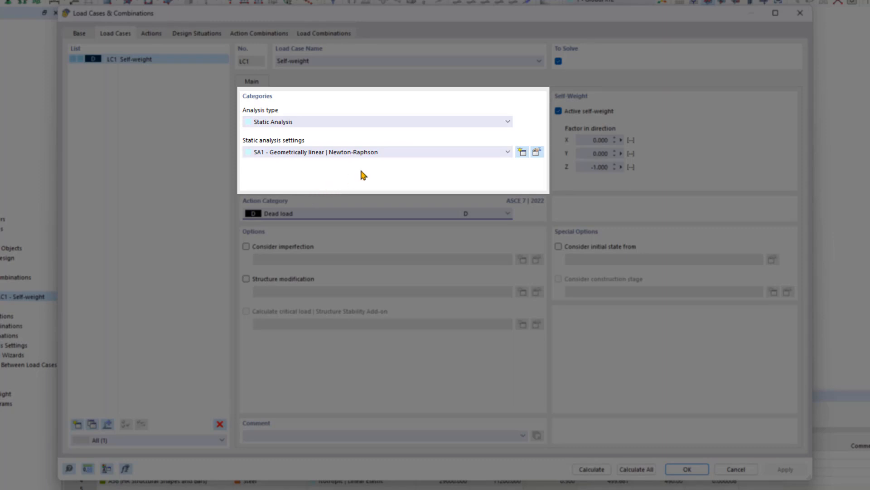
pyautogui.click(401, 152)
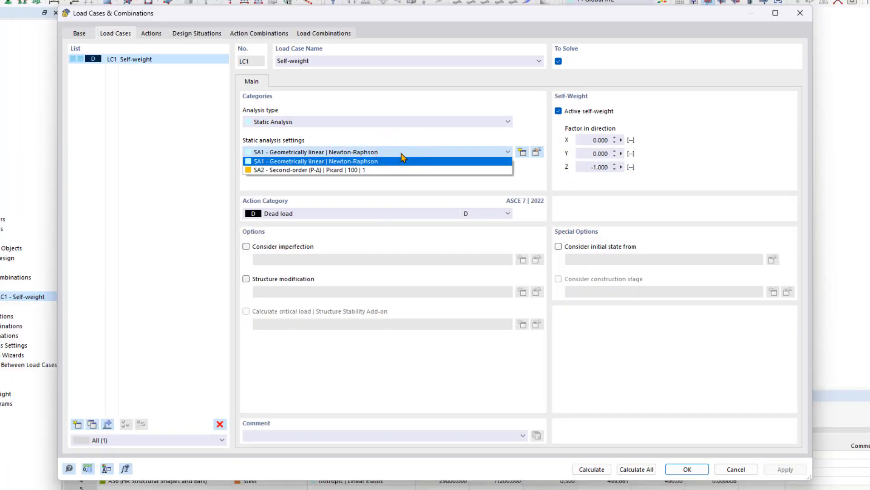
pyautogui.click(402, 154)
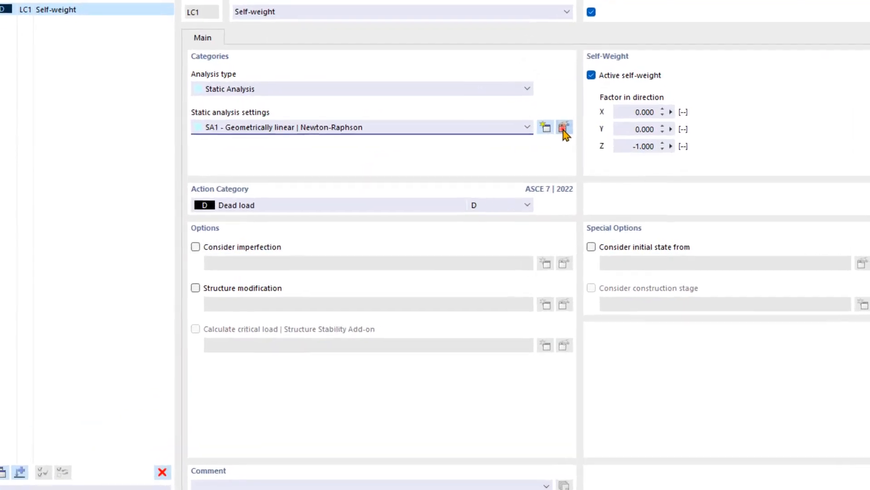
pyautogui.click(537, 152)
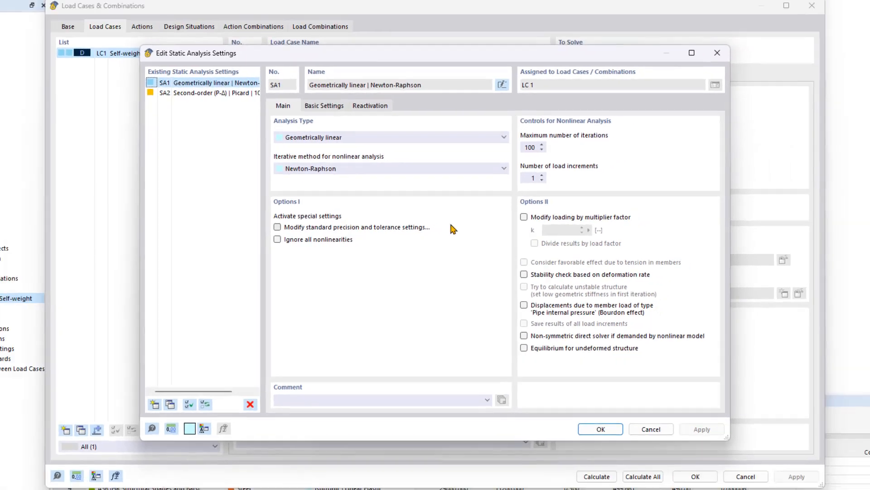
pyautogui.press('Escape')
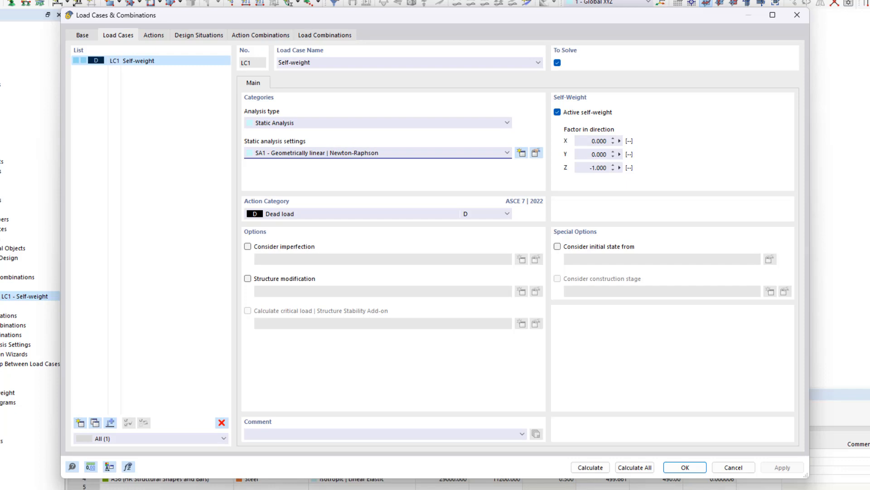
# Review the action categories available for the Self-weight load case, keeping Dead load selected
pyautogui.click(565, 348)
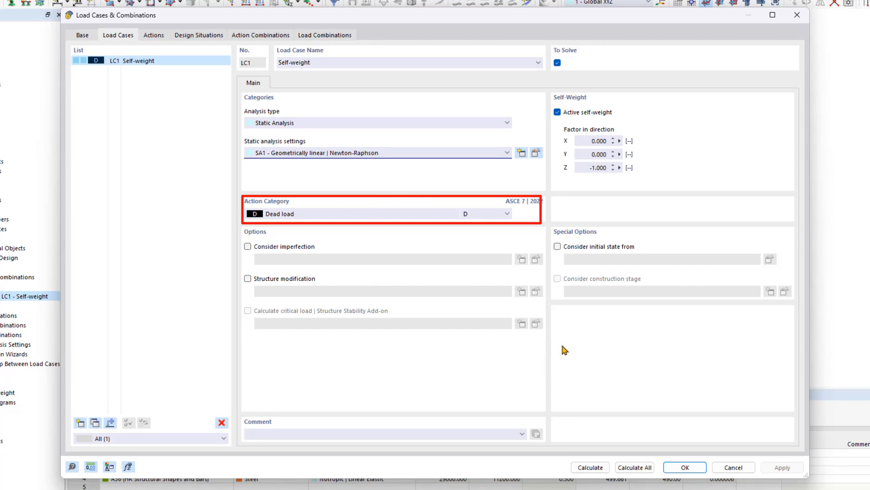
pyautogui.click(393, 221)
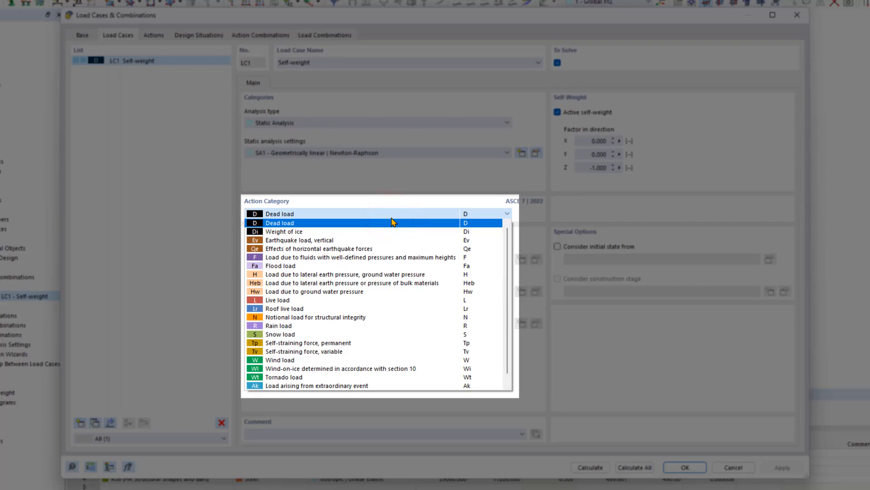
pyautogui.click(393, 223)
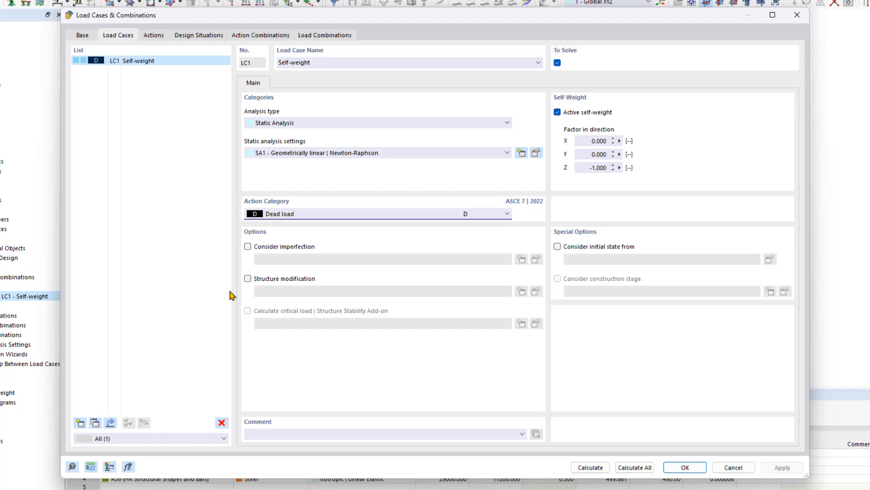
# Create a new load case named "Snow" and assign it the Snow load action category
pyautogui.click(80, 423)
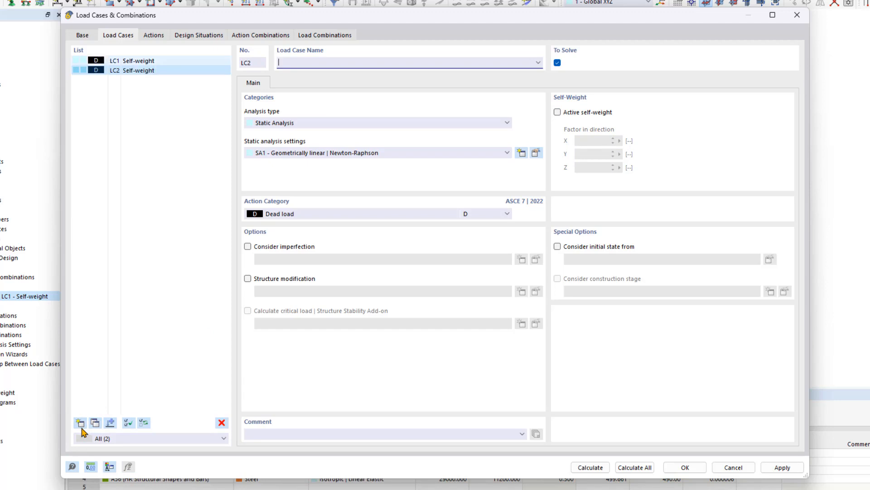
pyautogui.write('Snow')
pyautogui.click(371, 215)
pyautogui.click(322, 334)
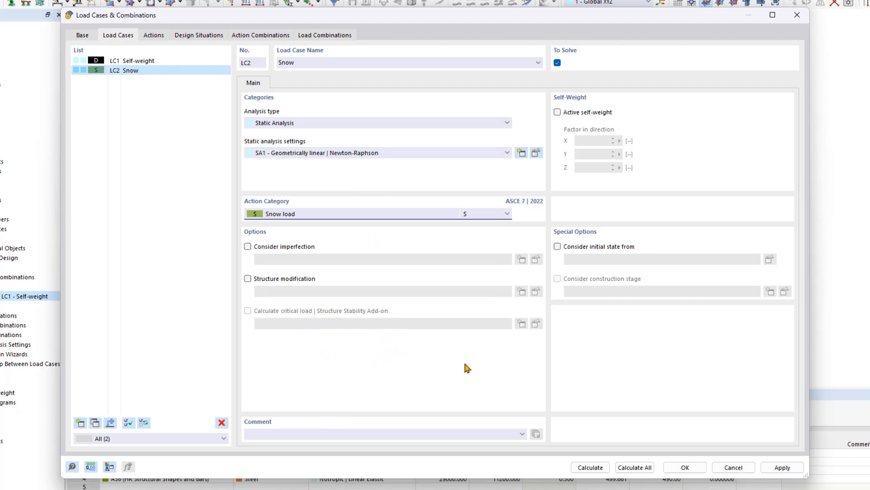
pyautogui.click(482, 366)
# Add load cases LC3 and LC4, and define LC3 as "Wind in X" with the Wind load action category
pyautogui.click(80, 422)
pyautogui.click(80, 423)
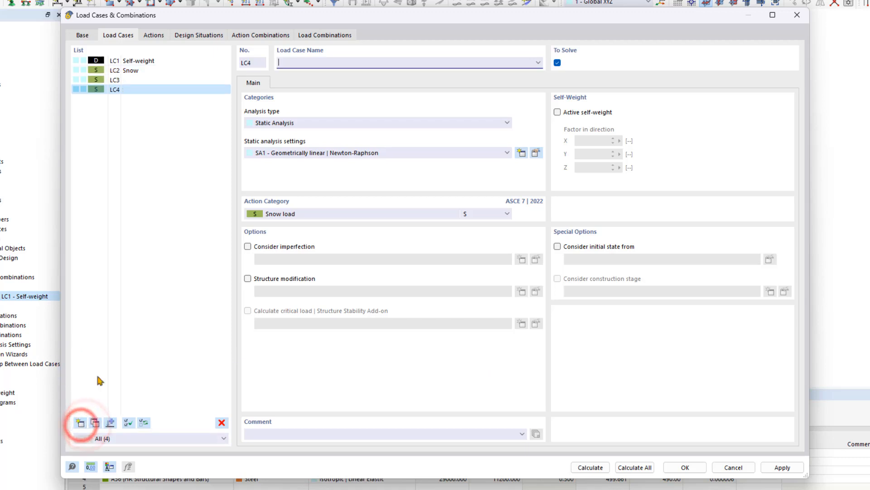
pyautogui.click(196, 80)
pyautogui.click(312, 62)
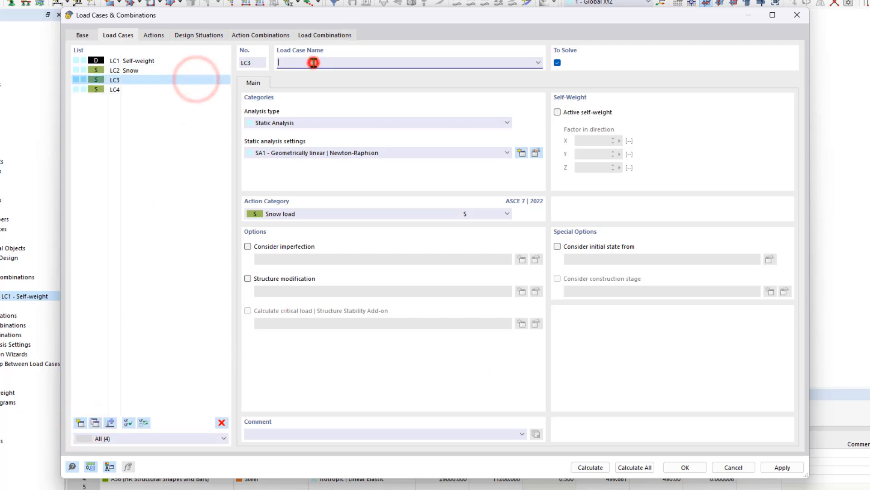
pyautogui.write('Wind in X')
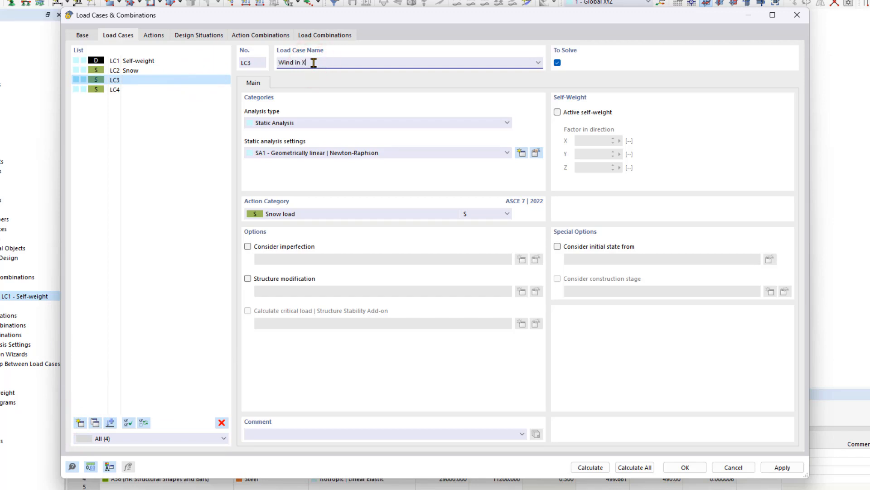
pyautogui.click(358, 215)
pyautogui.click(308, 361)
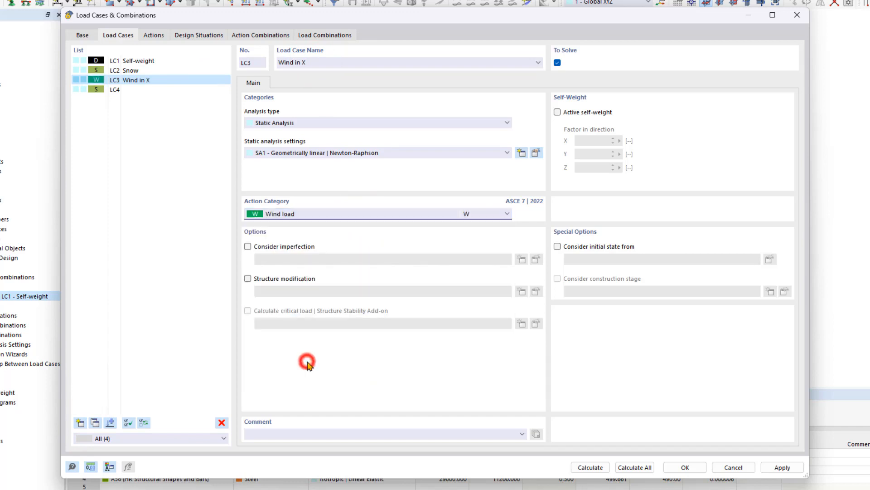
# Name LC4 "Wind in Y", assign it the Wind load action category, and accept the load case definitions
pyautogui.click(142, 89)
pyautogui.click(366, 66)
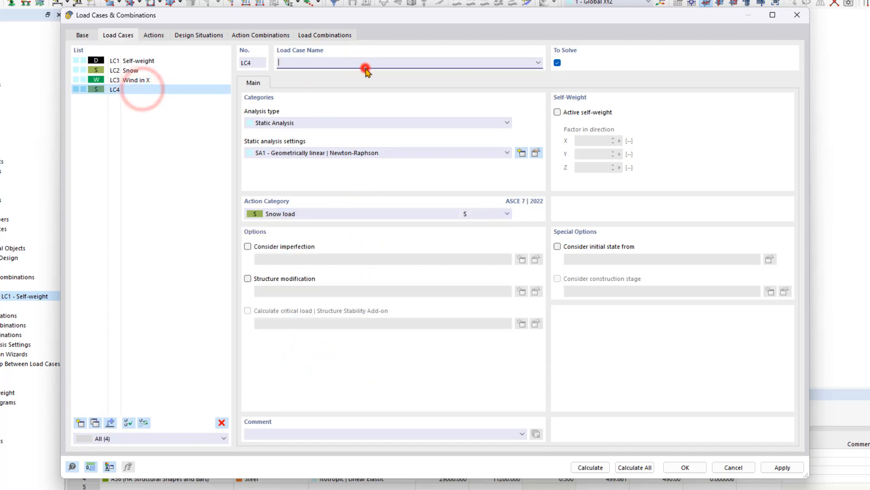
pyautogui.write('Wind in Y')
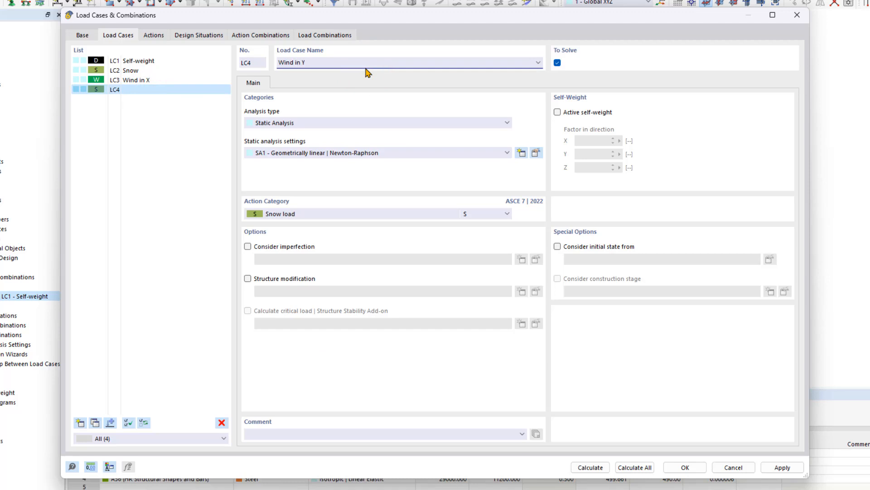
pyautogui.click(356, 212)
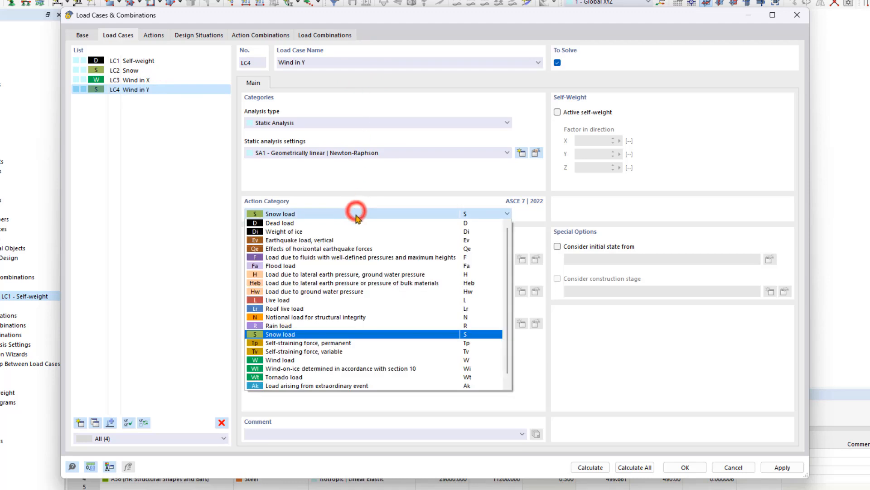
pyautogui.click(325, 361)
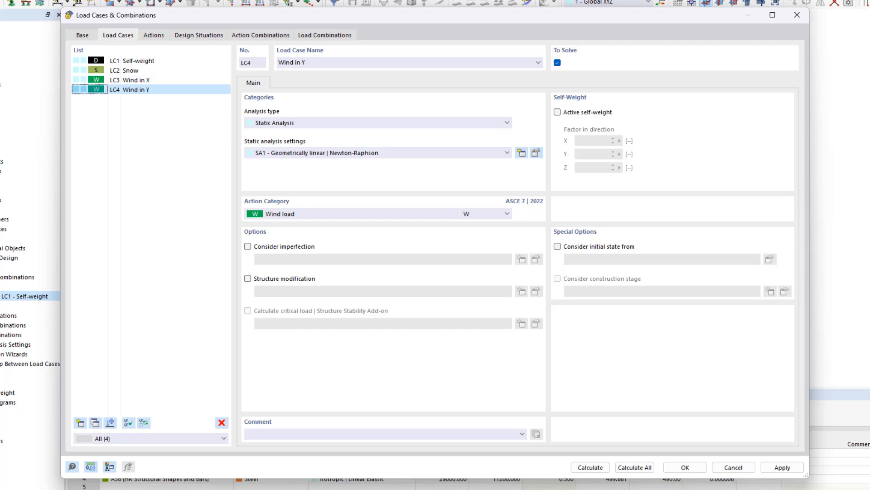
pyautogui.click(685, 467)
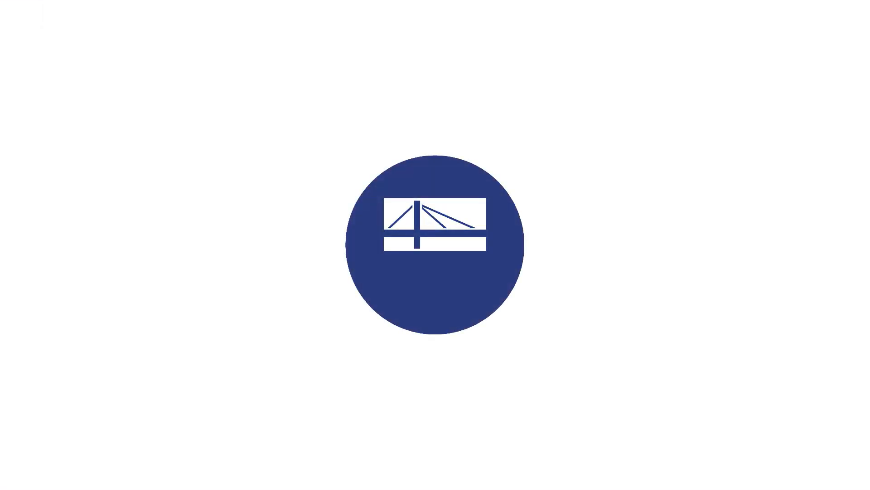